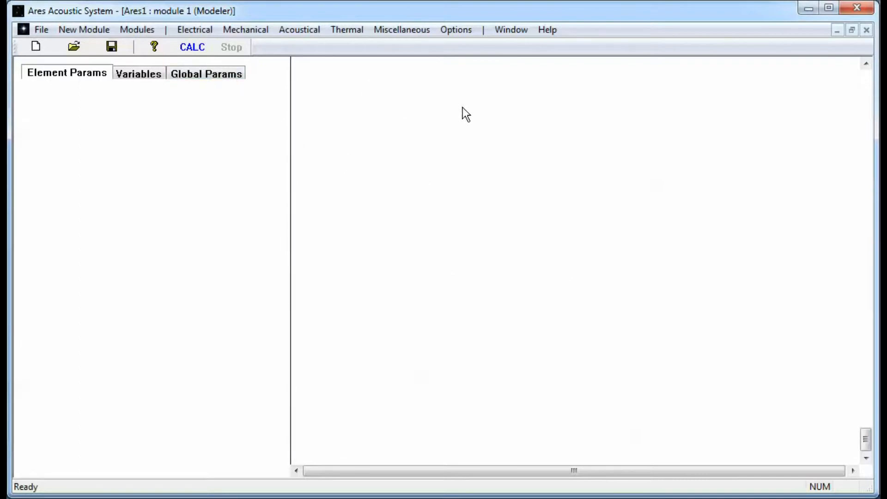
Step: Try the porous material model in the main circuit's global fluid properties and turn it off again
left_click(215, 79)
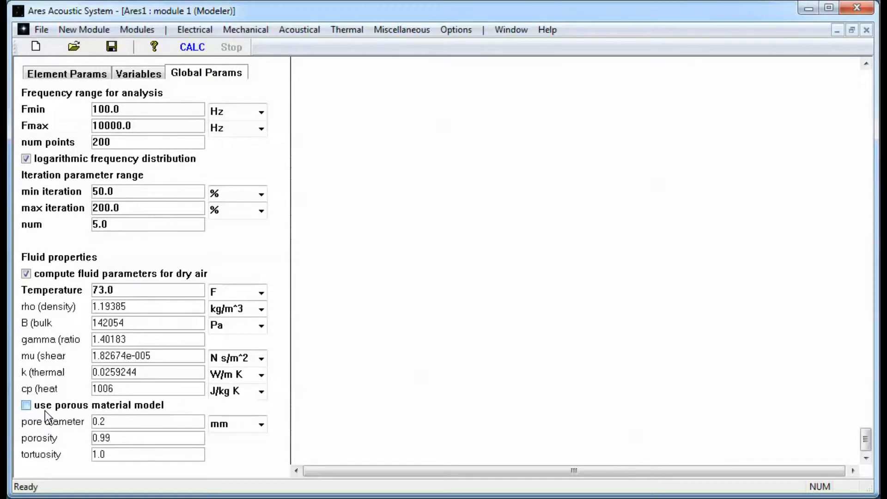
left_click(85, 403)
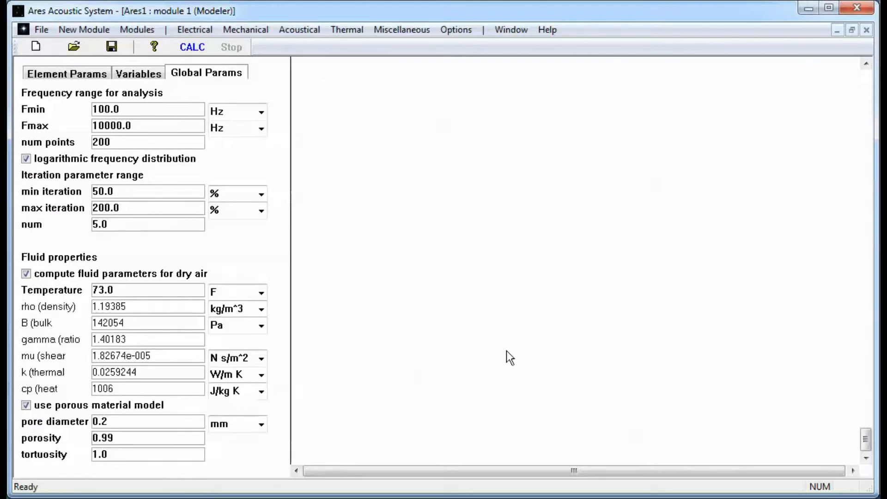
left_click(82, 405)
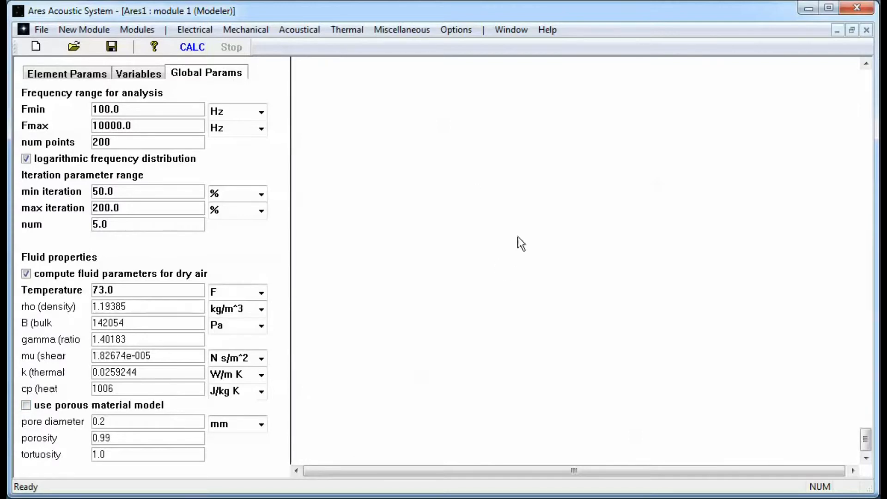
Step: Add a subcircuit element to the empty model and open it for editing
left_click(420, 30)
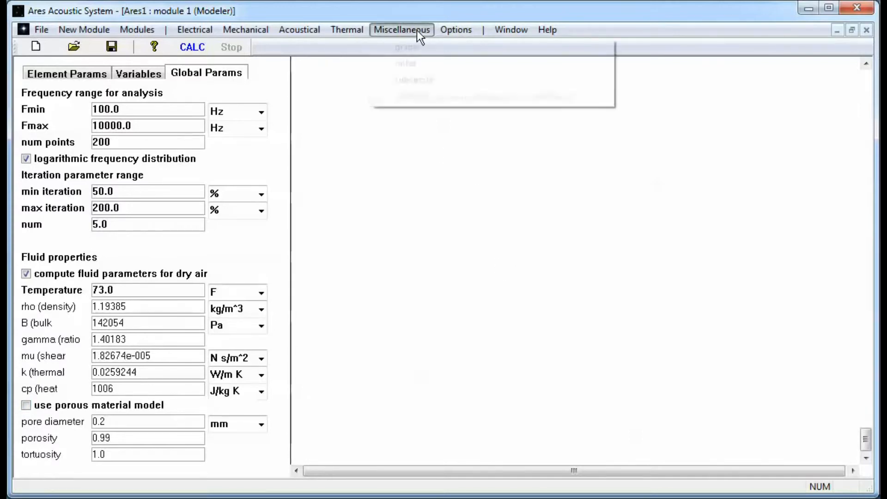
left_click(415, 85)
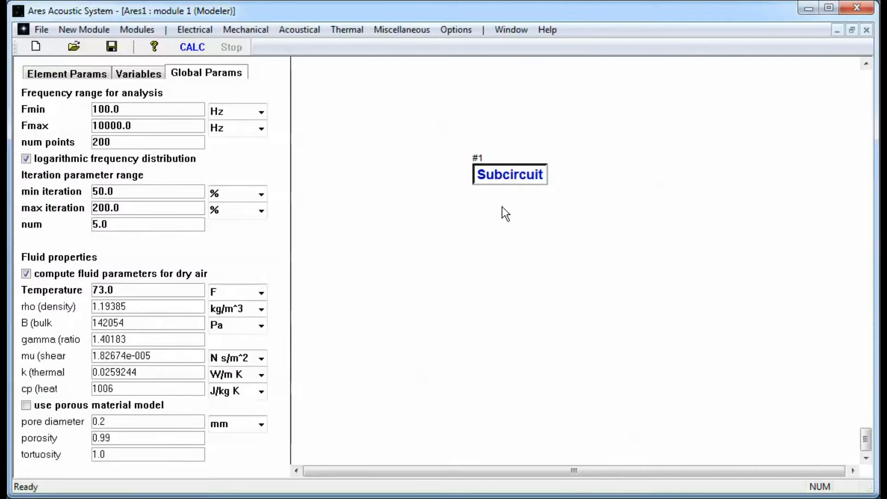
double_click(501, 178)
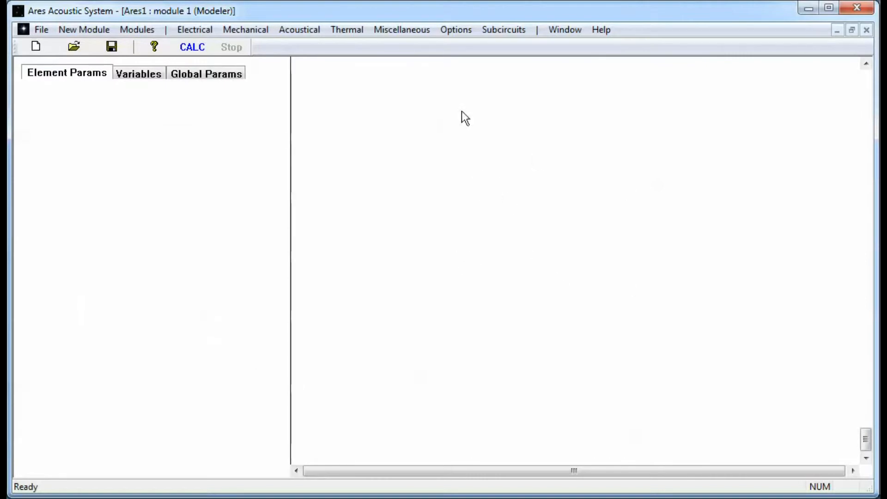
Step: Place a circular port inside the subcircuit with a length of 50 mm and a diameter of 25 mm
left_click(292, 31)
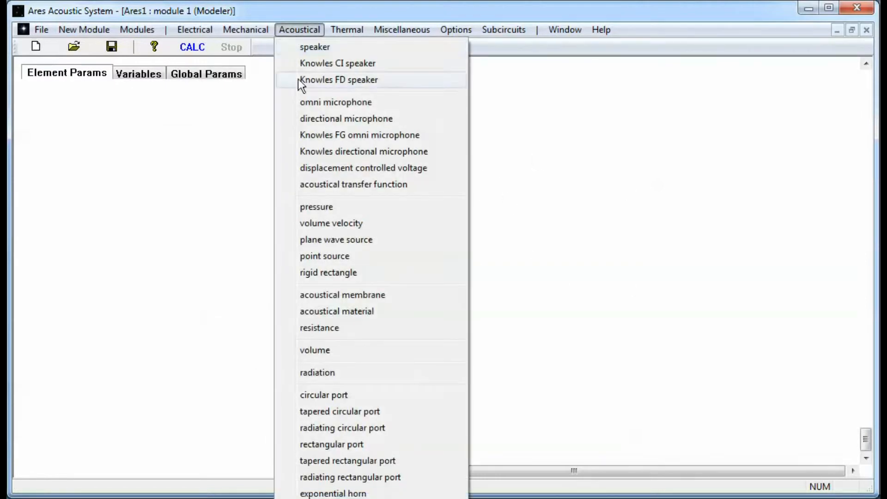
left_click(323, 396)
left_click(473, 206)
double_click(98, 110)
type("50")
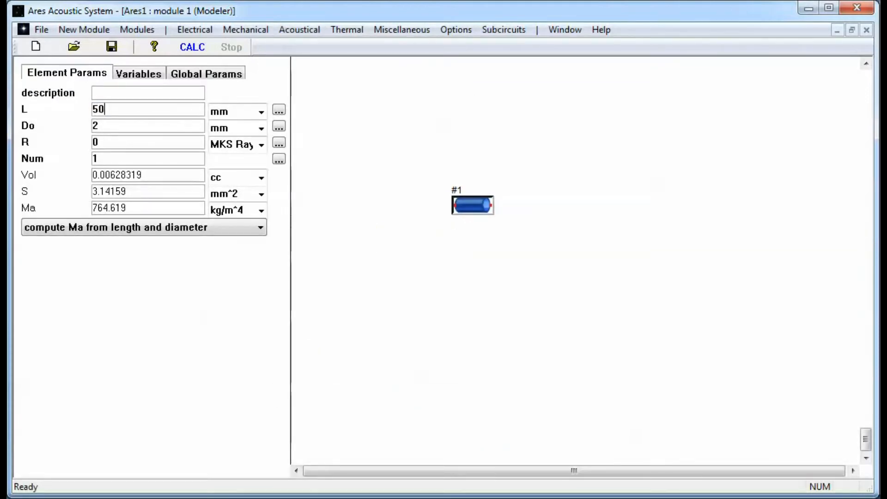
left_click(120, 128)
type("5")
left_click_drag(470, 208, 507, 181)
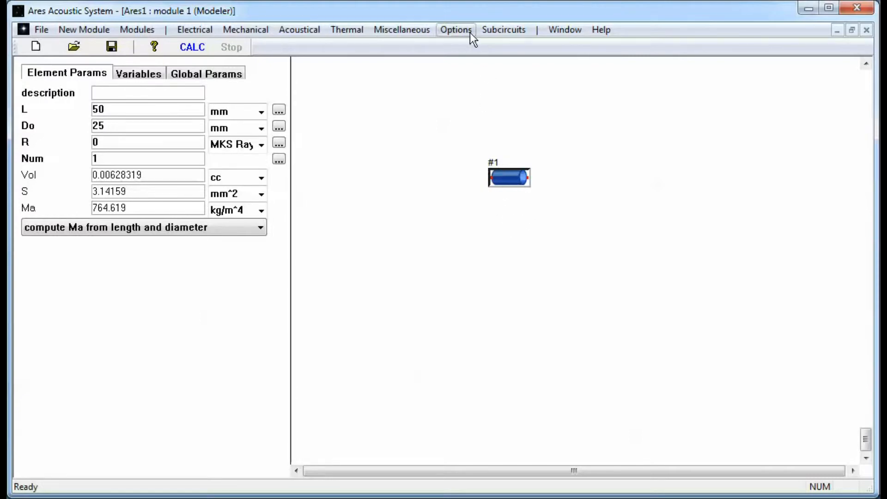
Step: Add a subcircuit connection node, wire it to one end of the circular port, and name it "port volume"
left_click(413, 29)
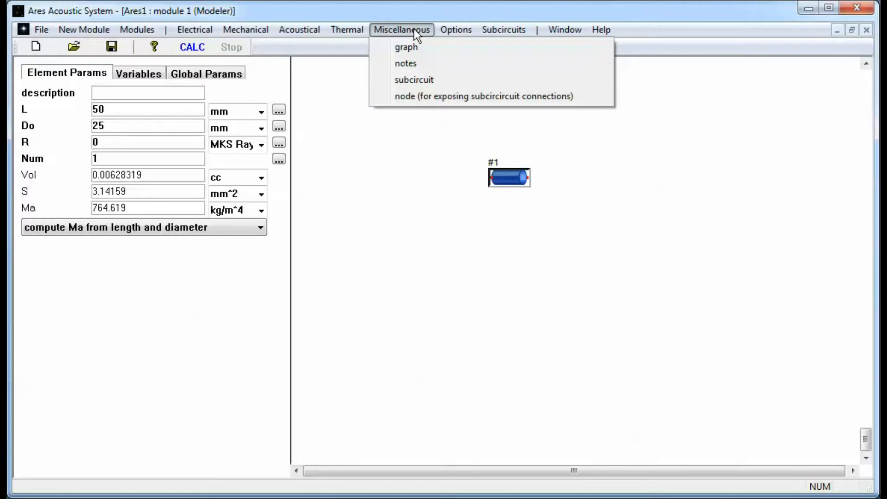
left_click(426, 97)
left_click_drag(423, 102, 490, 178)
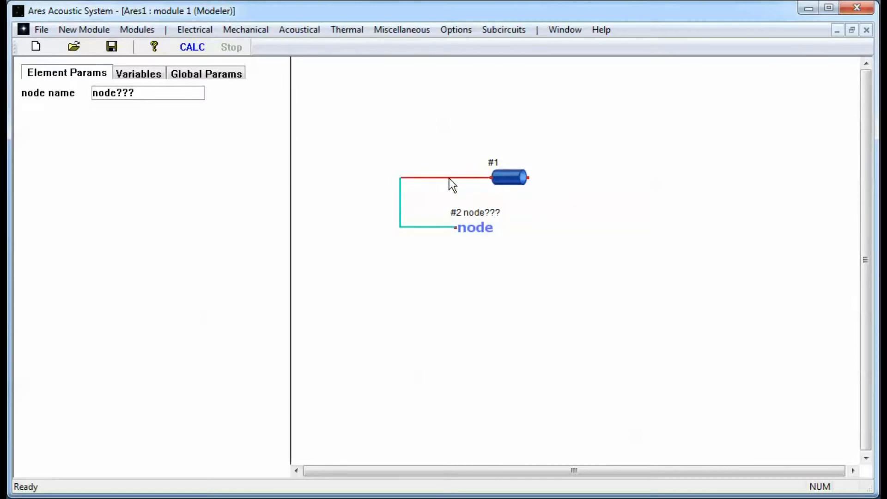
left_click(471, 229)
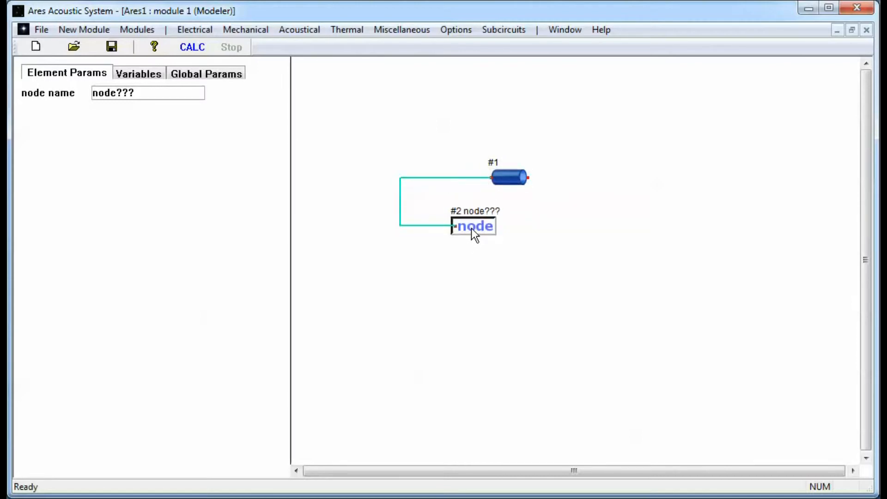
double_click(159, 88)
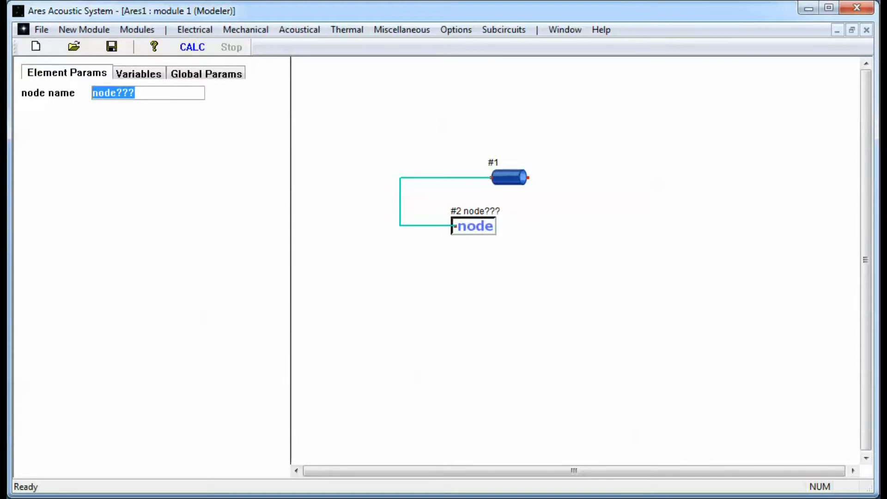
type("port ")
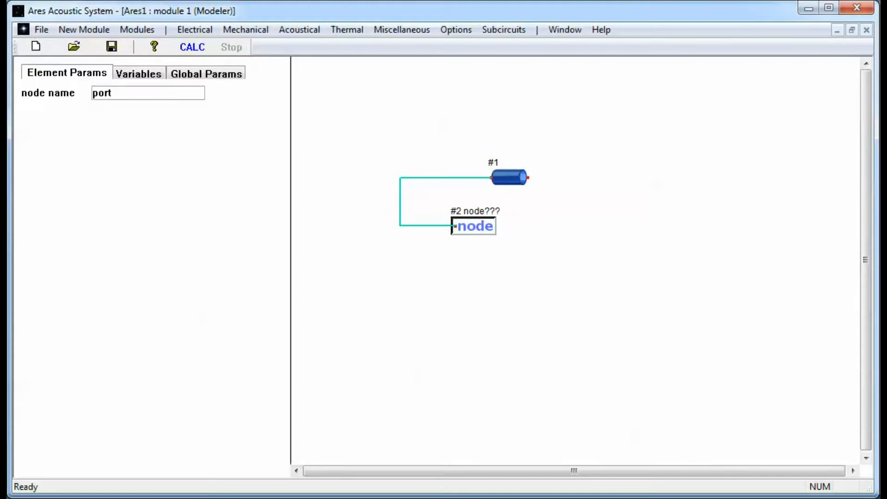
type("volume")
left_click(442, 276)
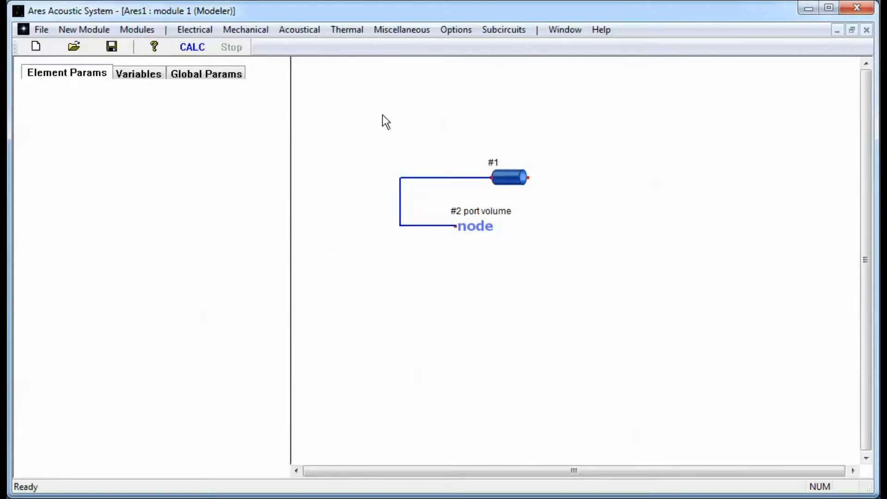
Step: Stop the subcircuit using its parent's fluid parameters, enable its porous material model, and return to the parent circuit layer
left_click(206, 74)
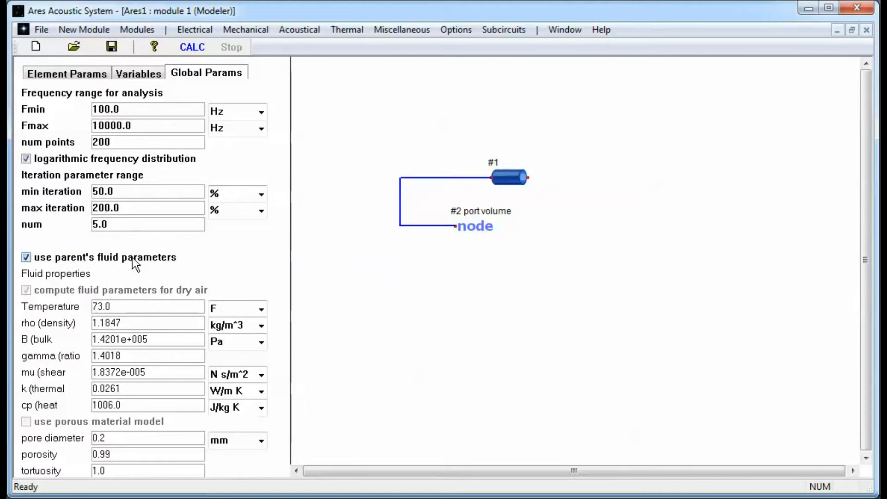
left_click(52, 257)
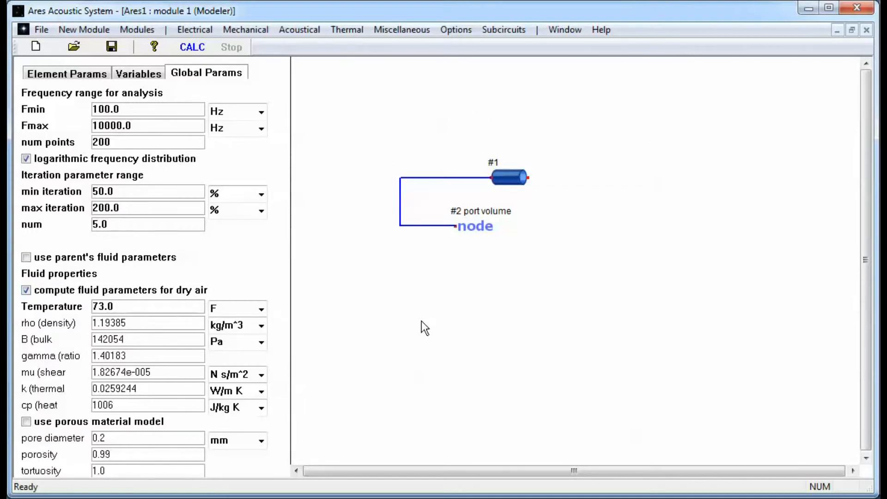
left_click(25, 422)
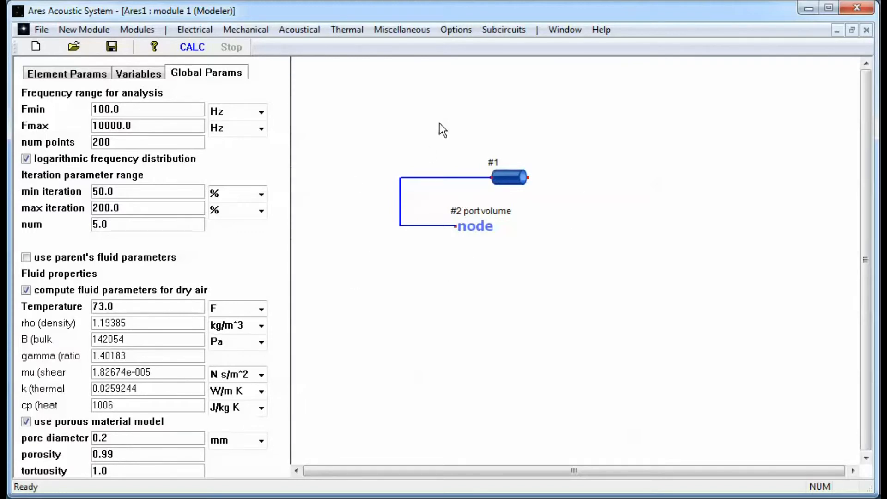
right_click(398, 95)
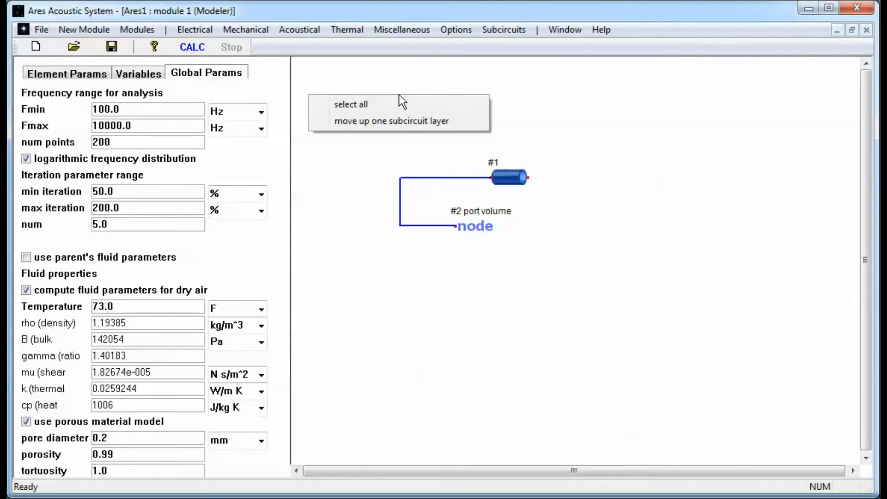
left_click(402, 120)
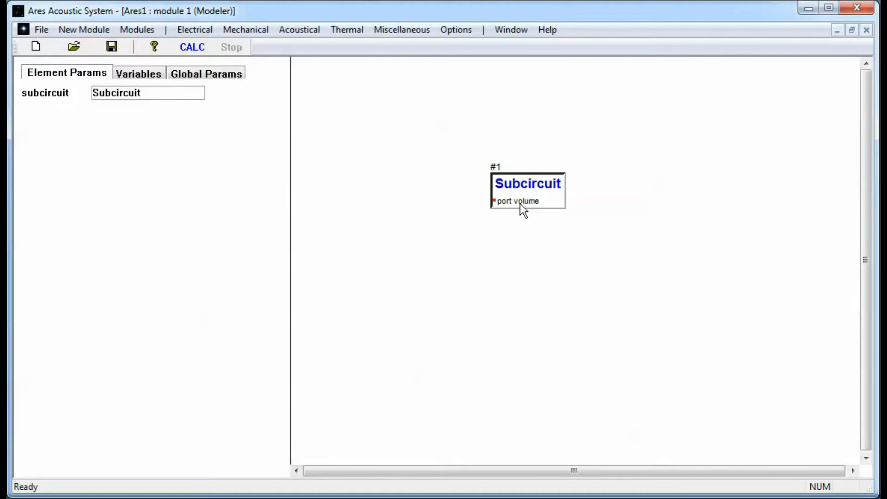
left_click(417, 150)
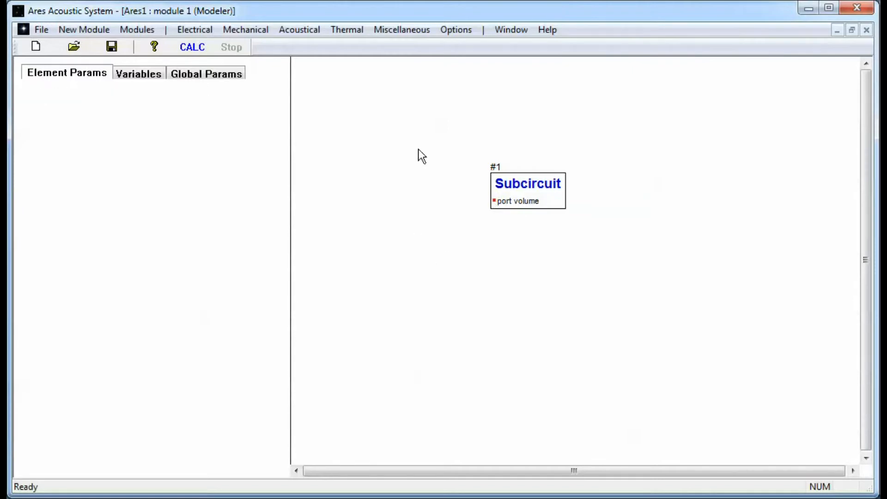
Step: Add an acoustical pressure source and connect it to the subcircuit's port volume node
left_click(303, 29)
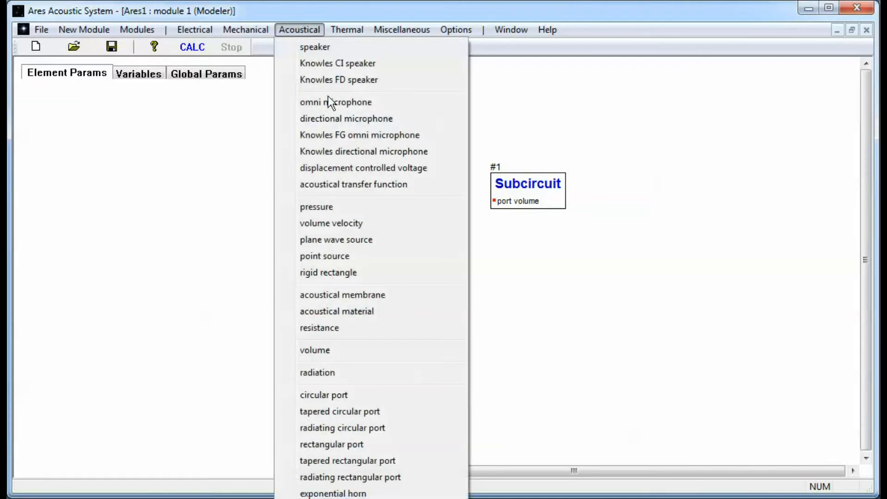
left_click(356, 206)
left_click(376, 254)
left_click_drag(377, 247, 384, 182)
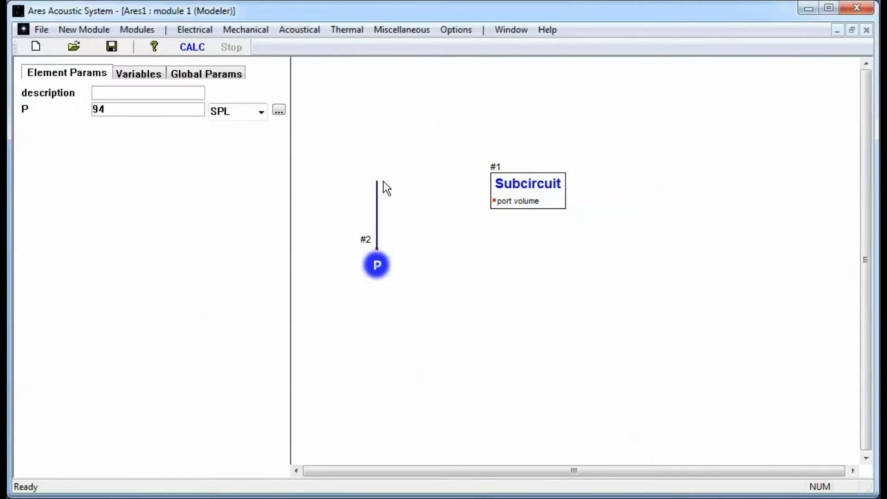
left_click_drag(420, 209, 494, 202)
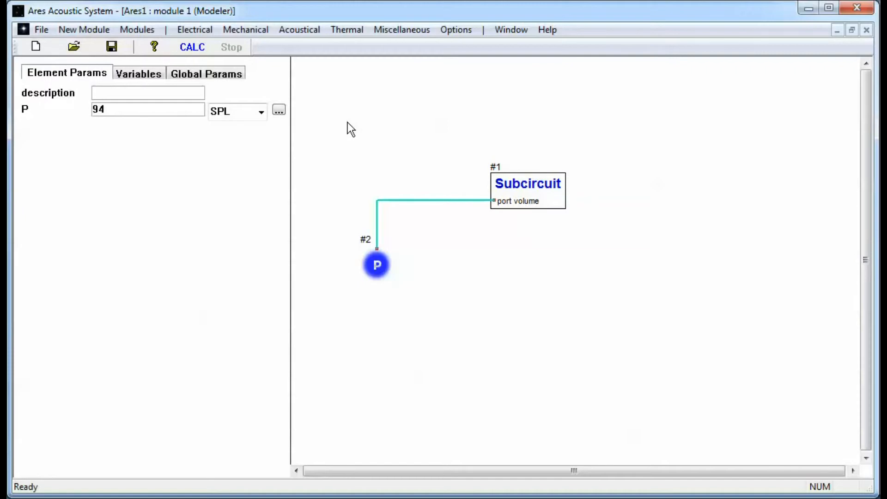
Step: Place a circular port above the subcircuit, 50 mm long and 25 mm in diameter, and connect it to the pressure source
left_click(299, 31)
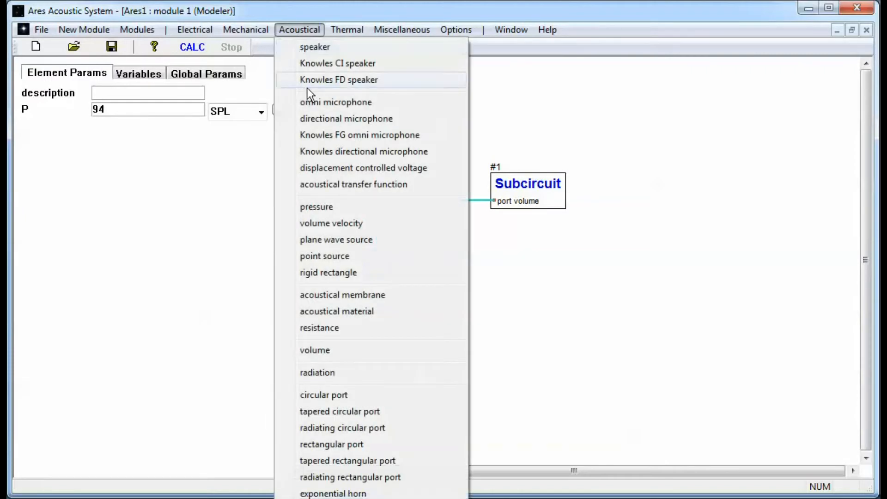
left_click(350, 394)
left_click(516, 109)
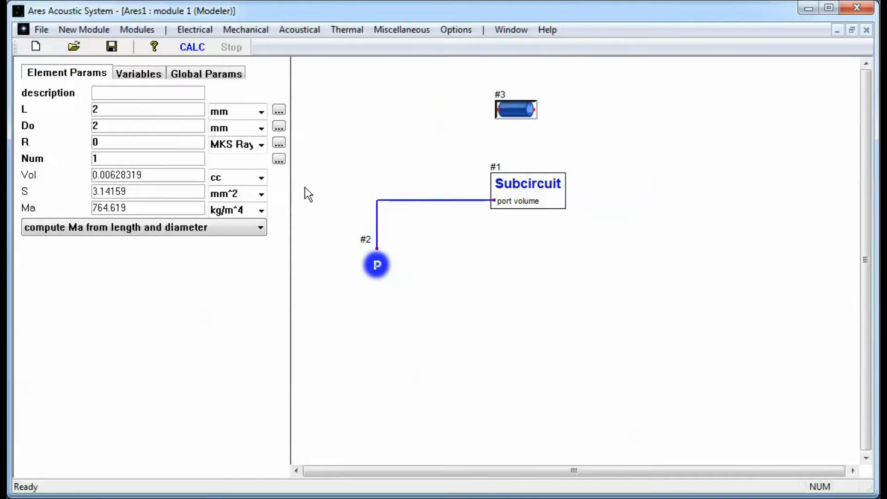
double_click(115, 109)
type("50")
left_click(120, 126)
type("5")
left_click_drag(375, 255, 498, 110)
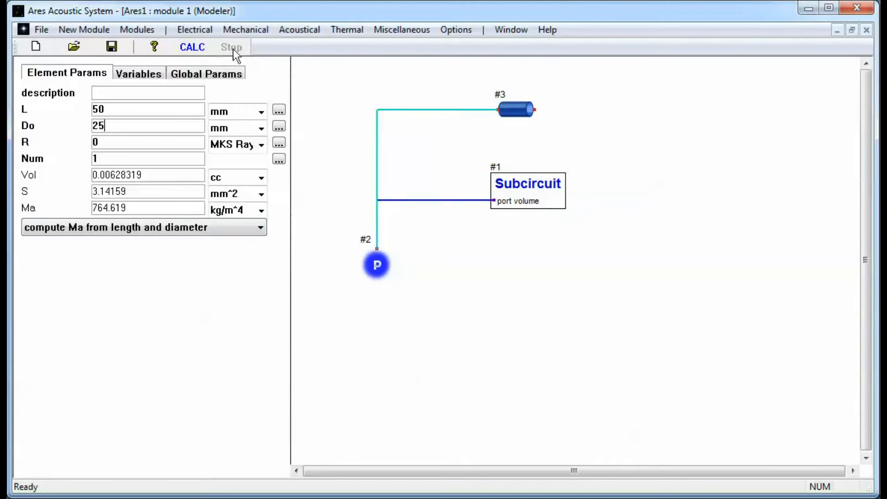
Step: Set the number of frequency points for the analysis to 2000 and recalculate the model
left_click(194, 50)
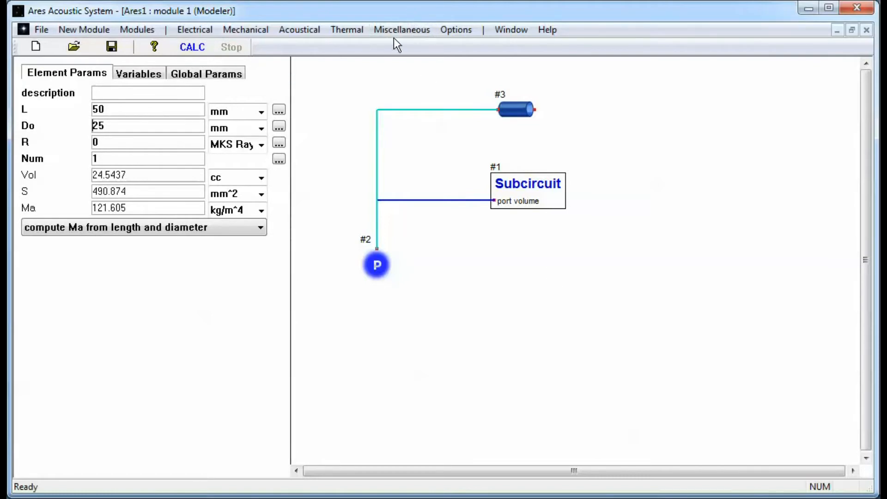
left_click(226, 70)
left_click(170, 143)
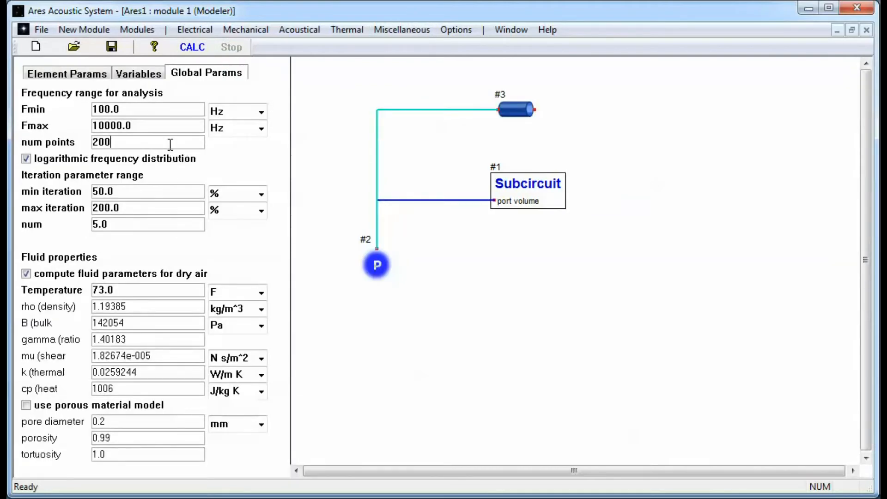
type("0")
left_click(195, 51)
Step: Add a graph element and connect it to the driven end of the circular port above the subcircuit
left_click(65, 72)
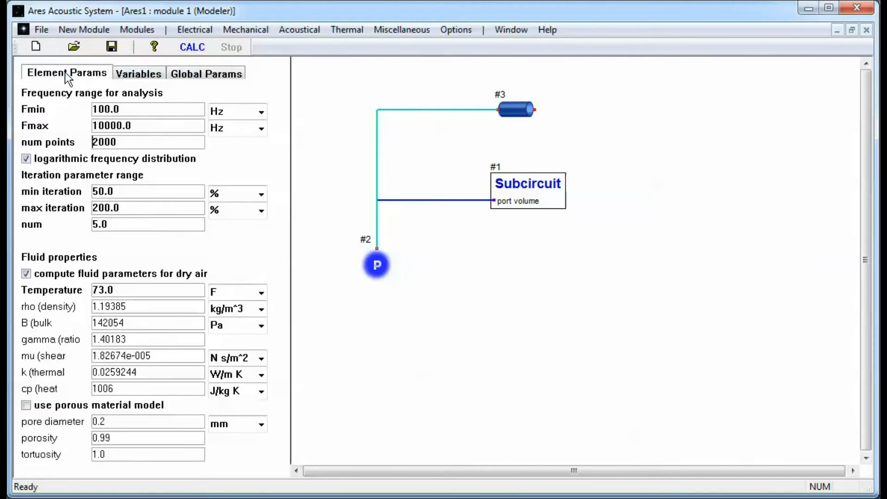
left_click(394, 29)
left_click(406, 53)
left_click_drag(402, 100, 501, 112)
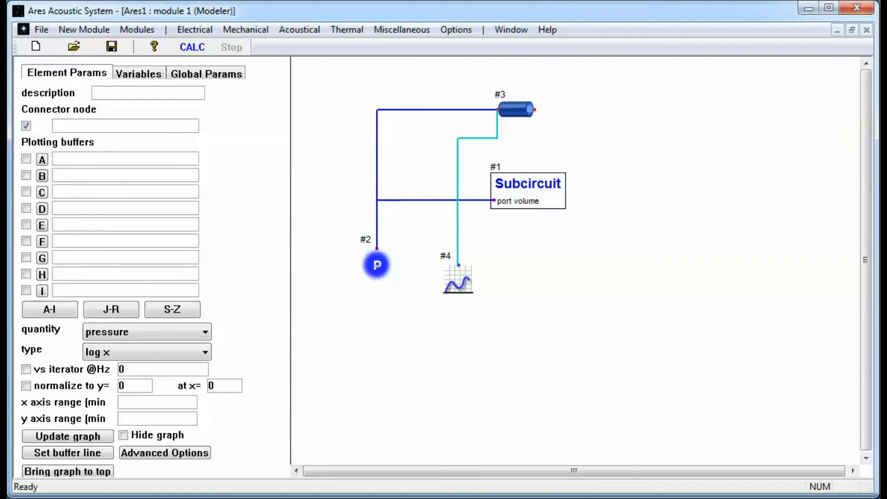
Step: Fit the graph window below the main toolbar and set the graph element's plotted quantity to impedance
left_click_drag(0, 1, 443, 24)
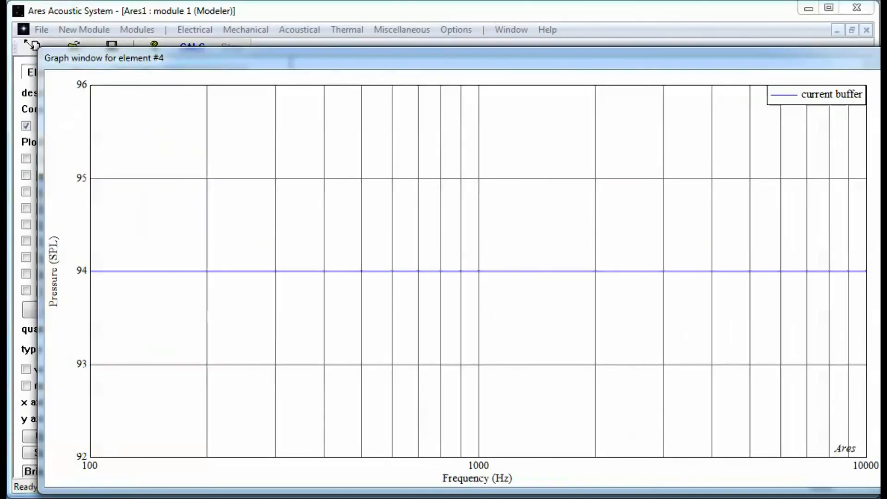
left_click_drag(10, 40, 8, 59)
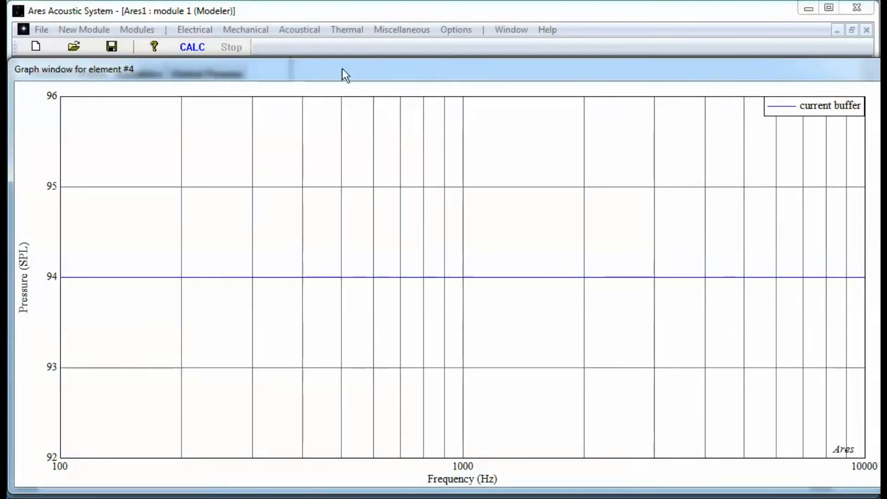
left_click(343, 17)
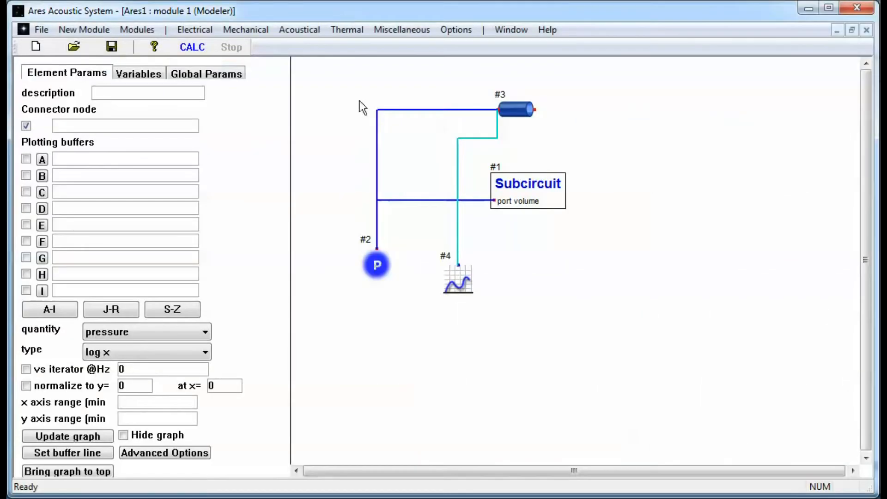
left_click(173, 334)
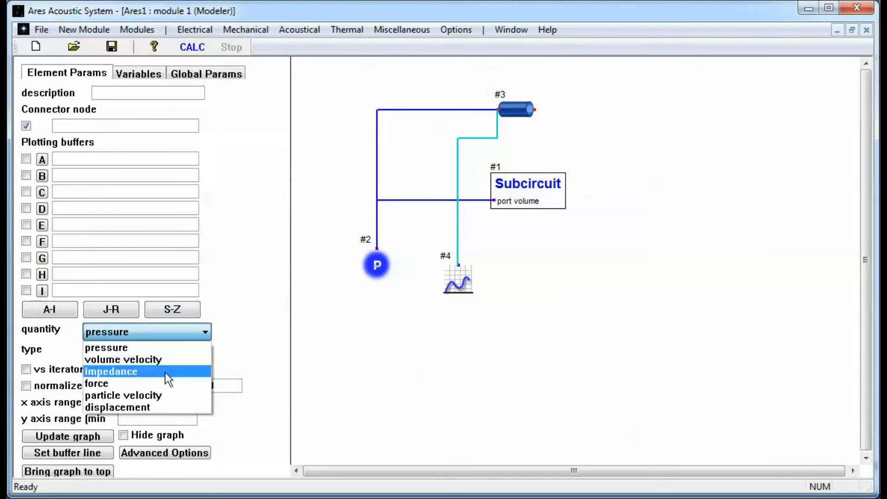
left_click(165, 372)
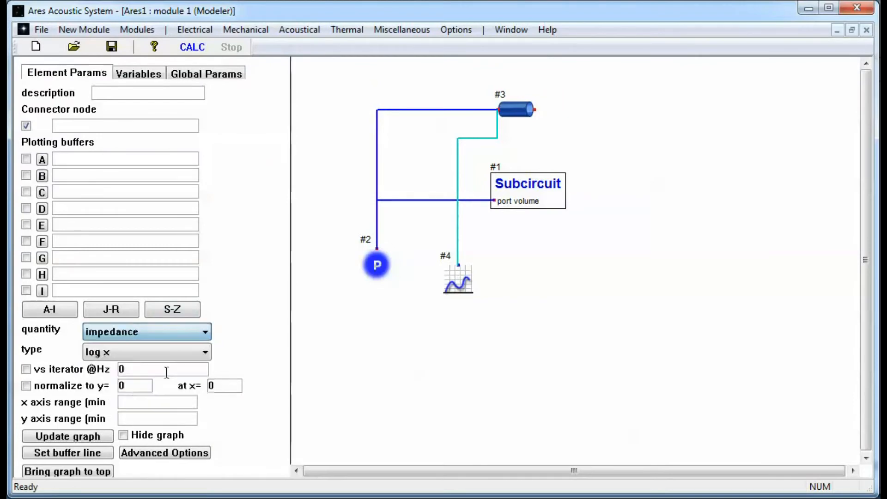
Step: Apply a heavier line weight to all graph buffers and display the impedance graph
left_click(98, 453)
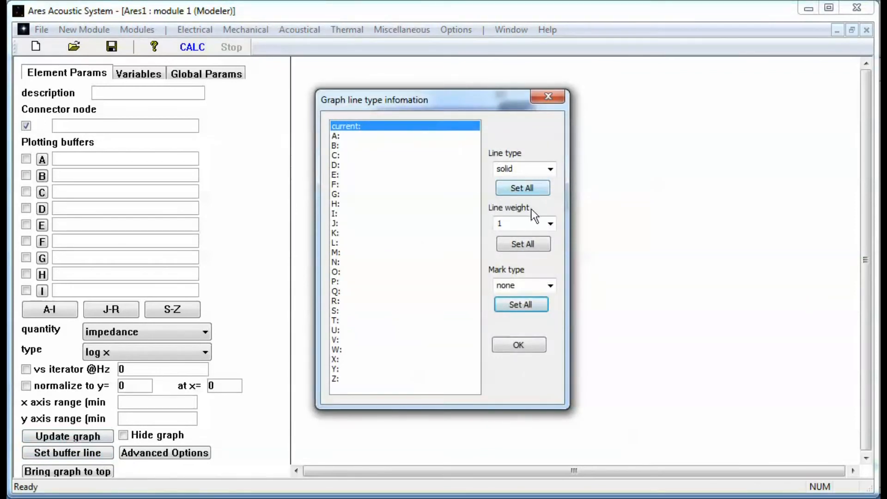
left_click(548, 222)
left_click(516, 255)
left_click(528, 244)
left_click(516, 345)
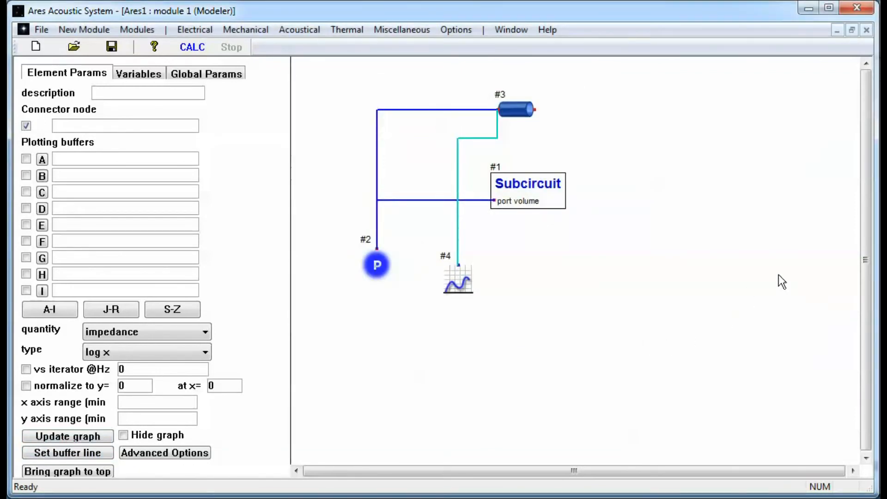
left_click(876, 305)
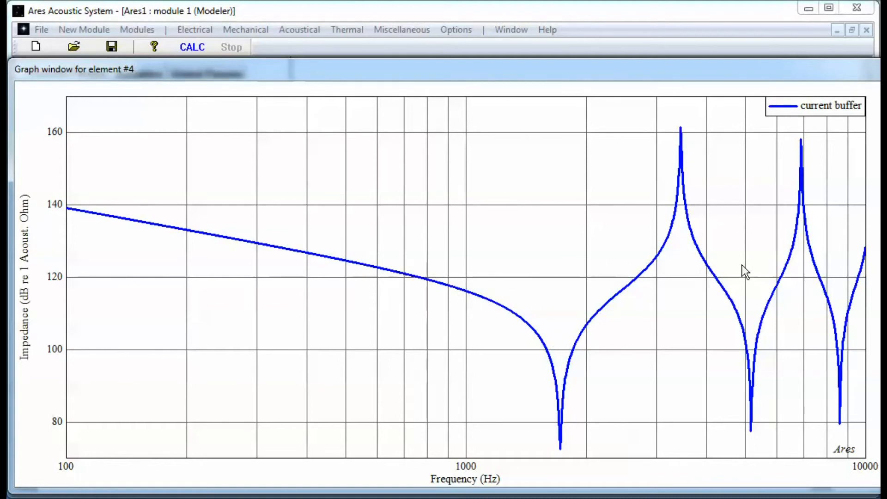
Step: Store the impedance curve in buffer A as "air filled", and reconnect the graph from the circular port to the subcircuit's port volume node
left_click(641, 10)
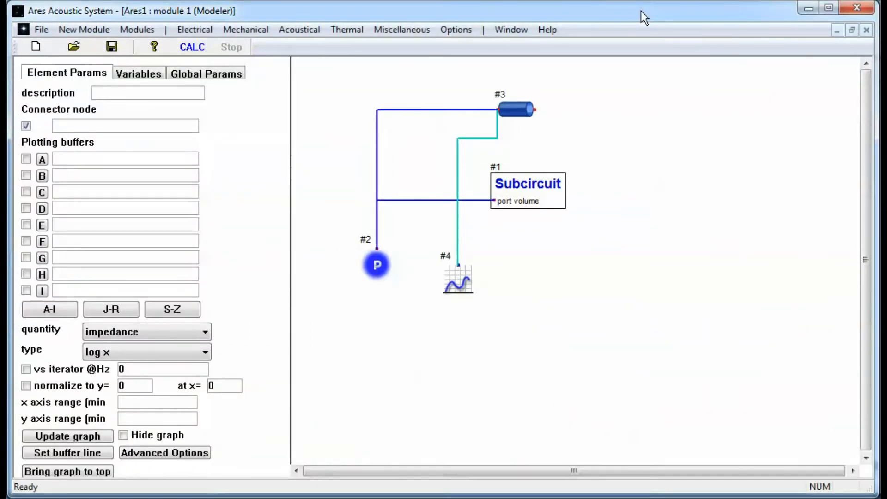
left_click(459, 281)
left_click(136, 157)
type("air filled")
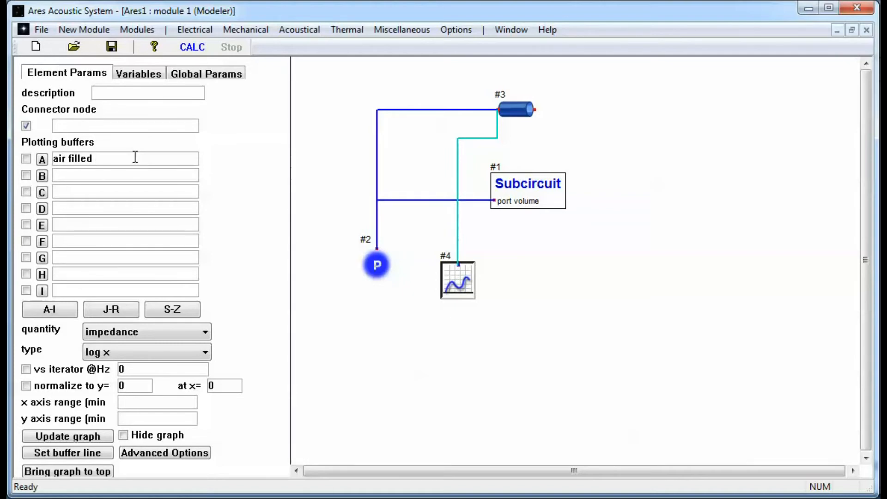
left_click(26, 159)
left_click_drag(496, 127, 491, 201)
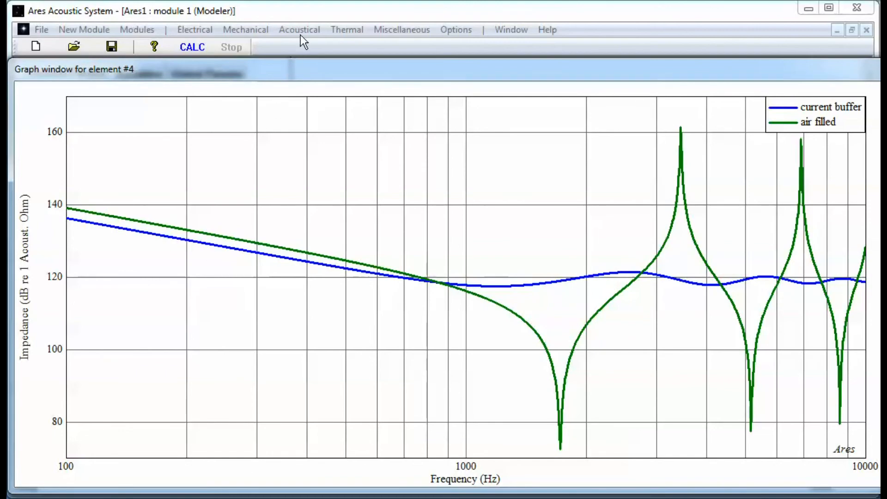
Step: Set the graph's advanced options to plot the real and imaginary parts of the impedance
left_click(309, 8)
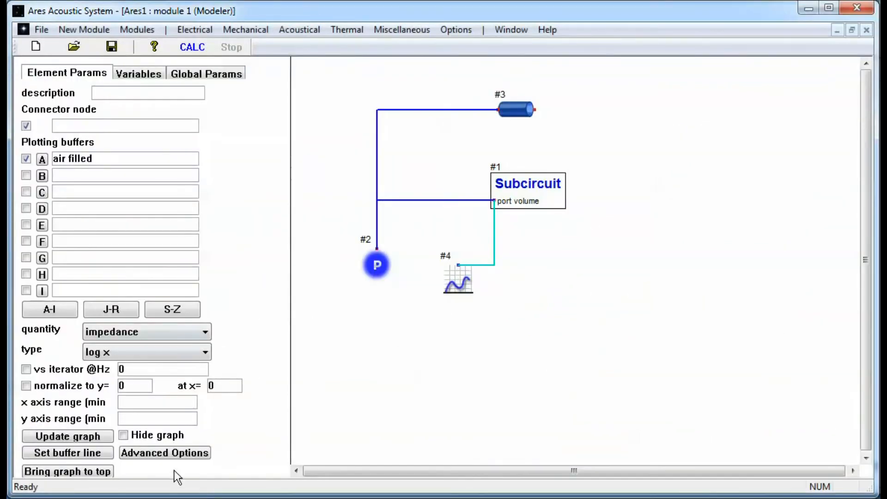
left_click(173, 454)
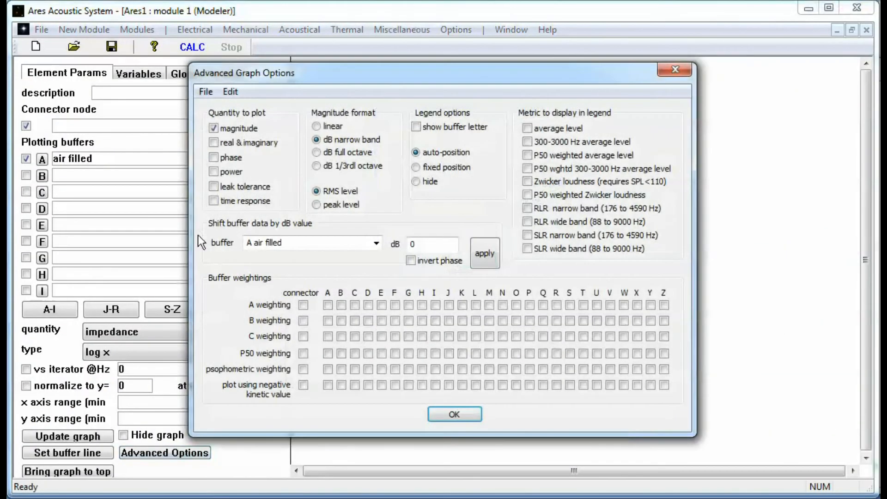
left_click(234, 143)
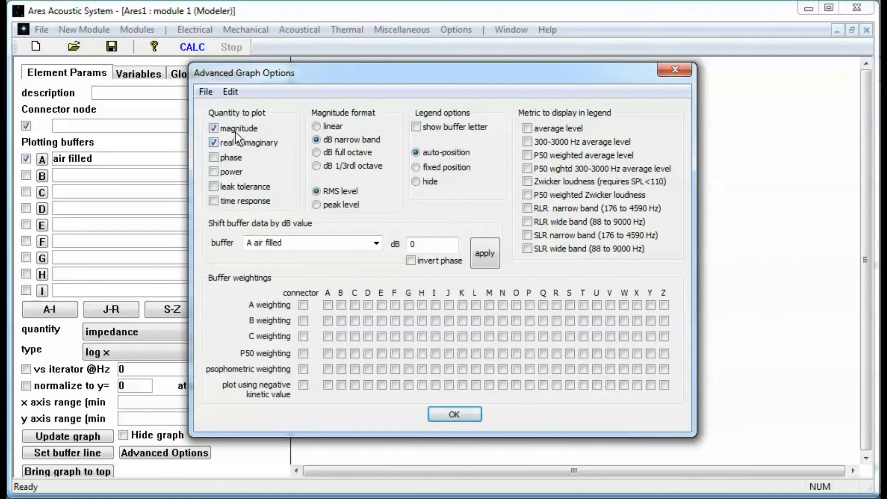
left_click(454, 414)
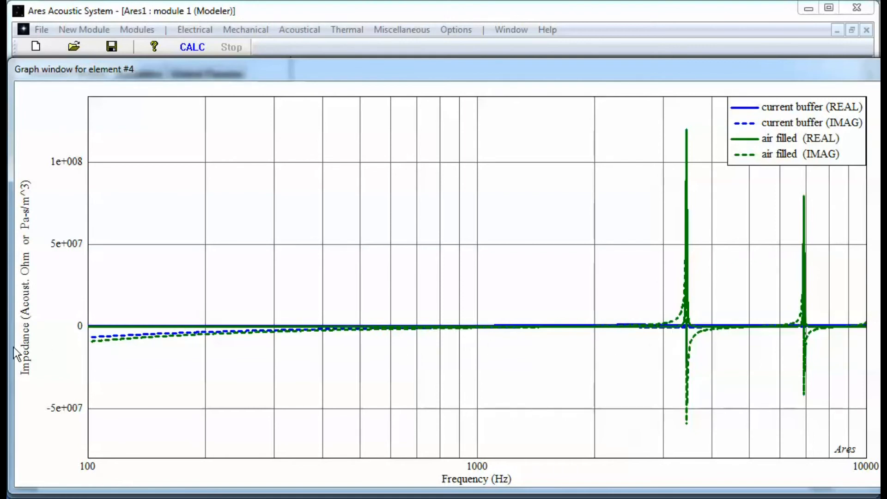
Step: Zoom the graph in on the impedance values around zero over the full frequency range, and move the legend to the empty central area
right_click(124, 361)
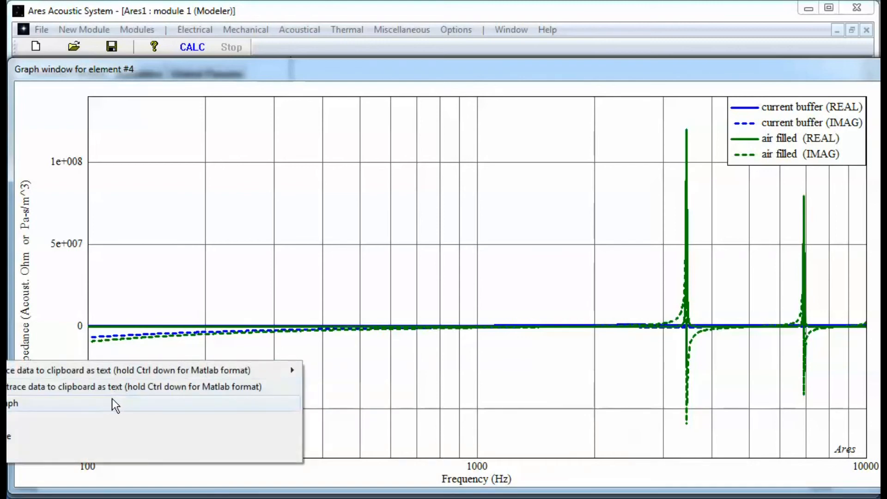
left_click(112, 418)
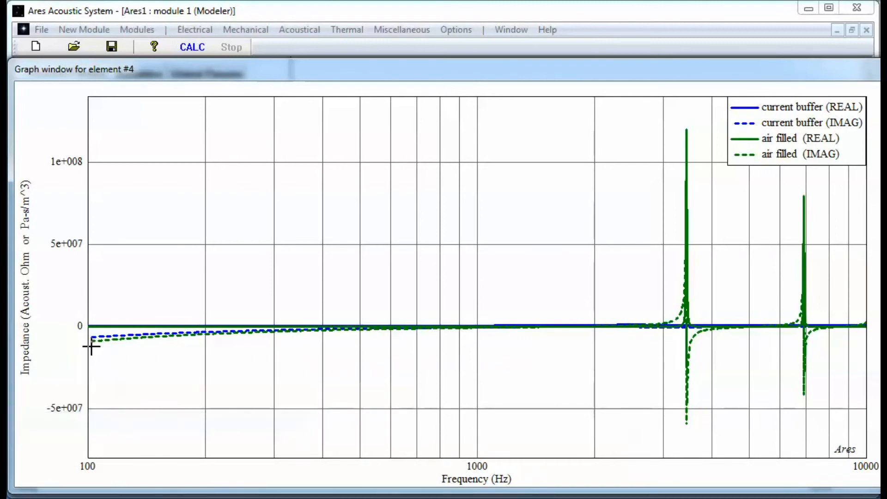
left_click_drag(88, 347, 246, 318)
left_click_drag(849, 328, 870, 320)
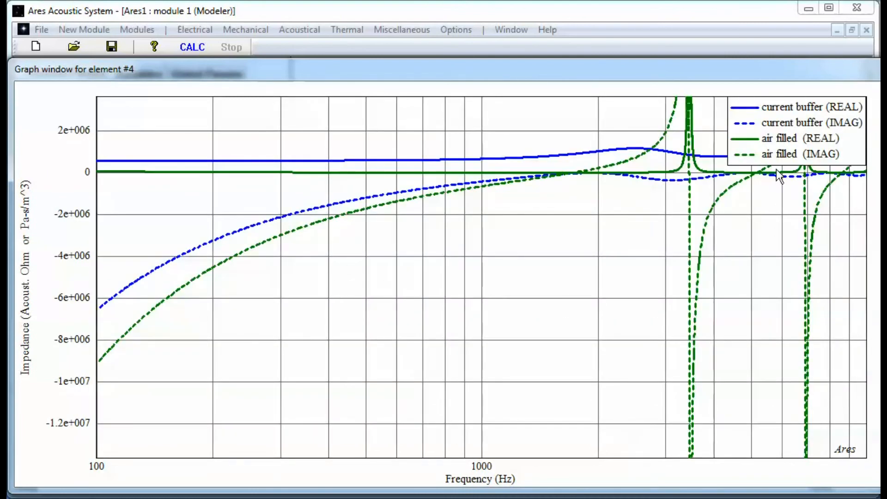
left_click_drag(781, 138, 462, 291)
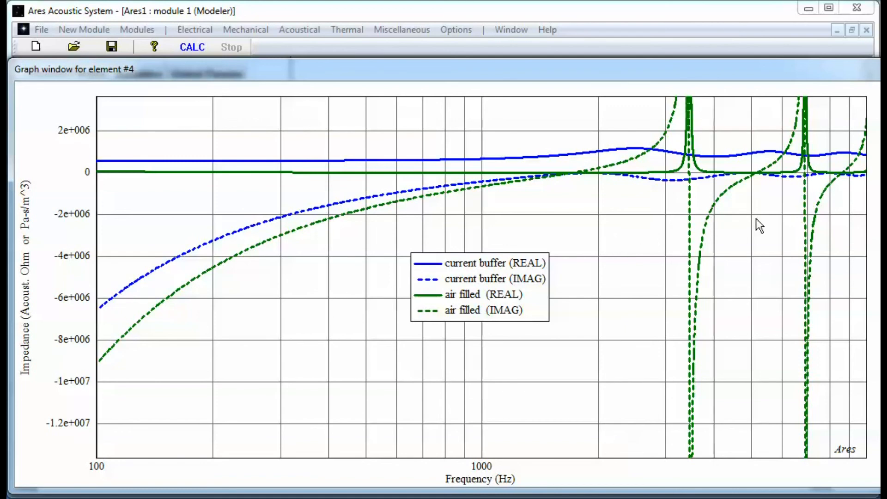
Step: Return to the model schematic and move the circular port to the upper right of the subcircuit
left_click(469, 6)
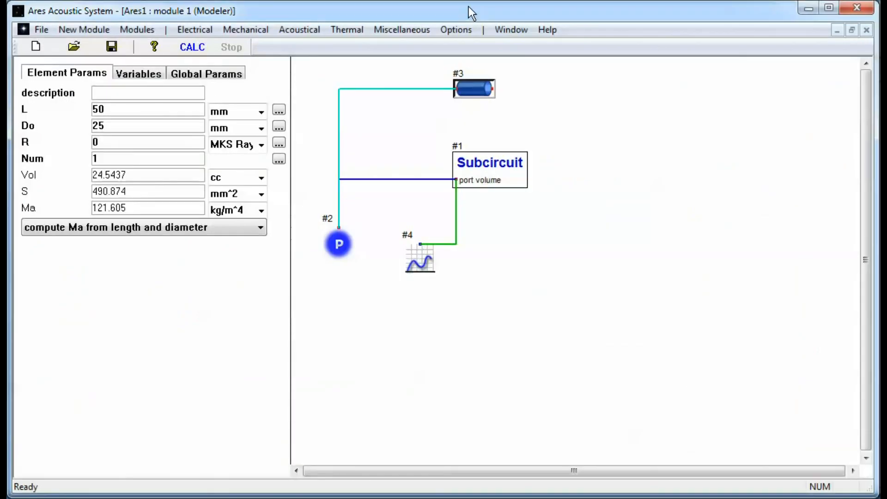
left_click_drag(474, 89, 570, 135)
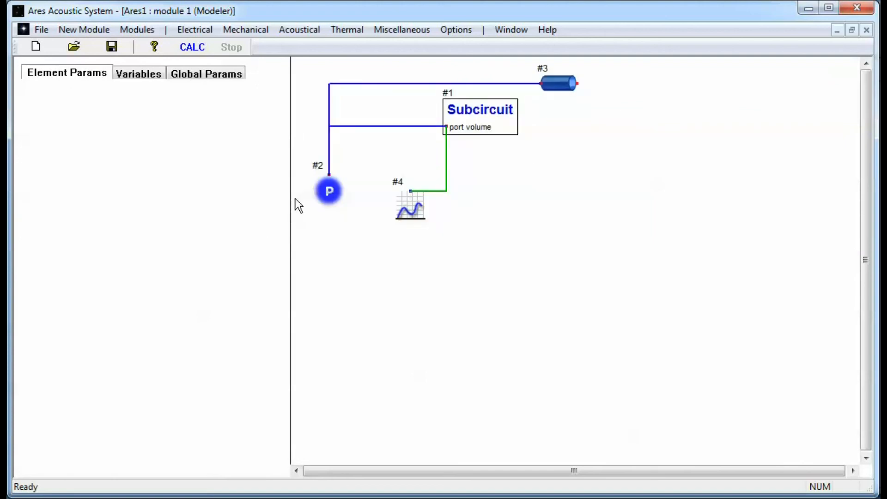